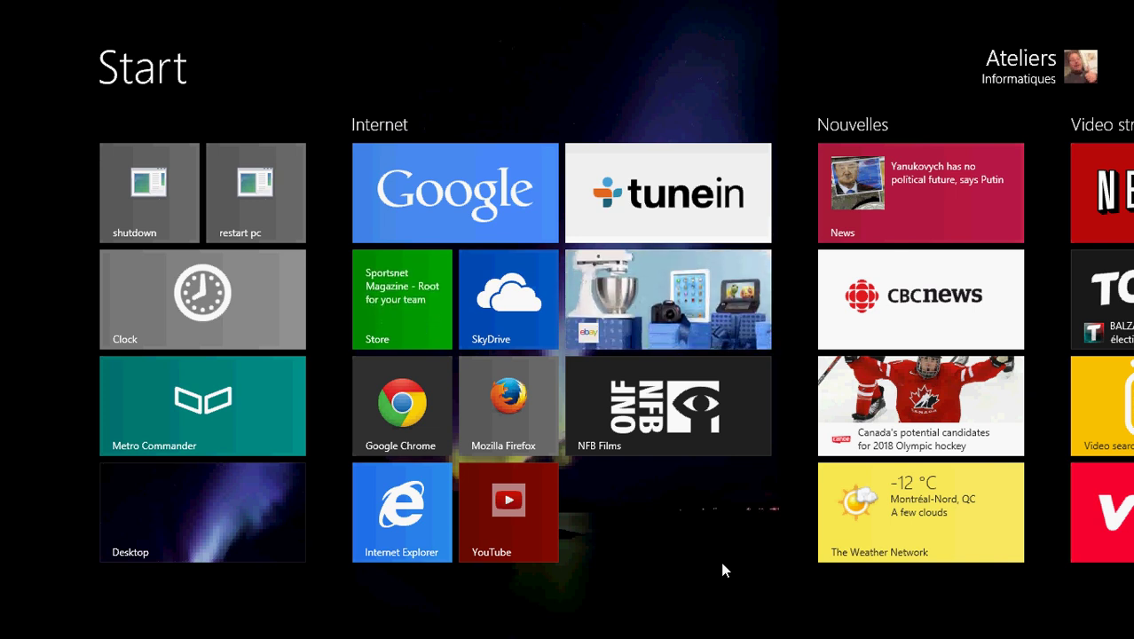
Step: Show the volume indicator with the media keys, lower the system volume, then raise it again
key(XF86AudioRaiseVolume)
key(XF86AudioLowerVolume)
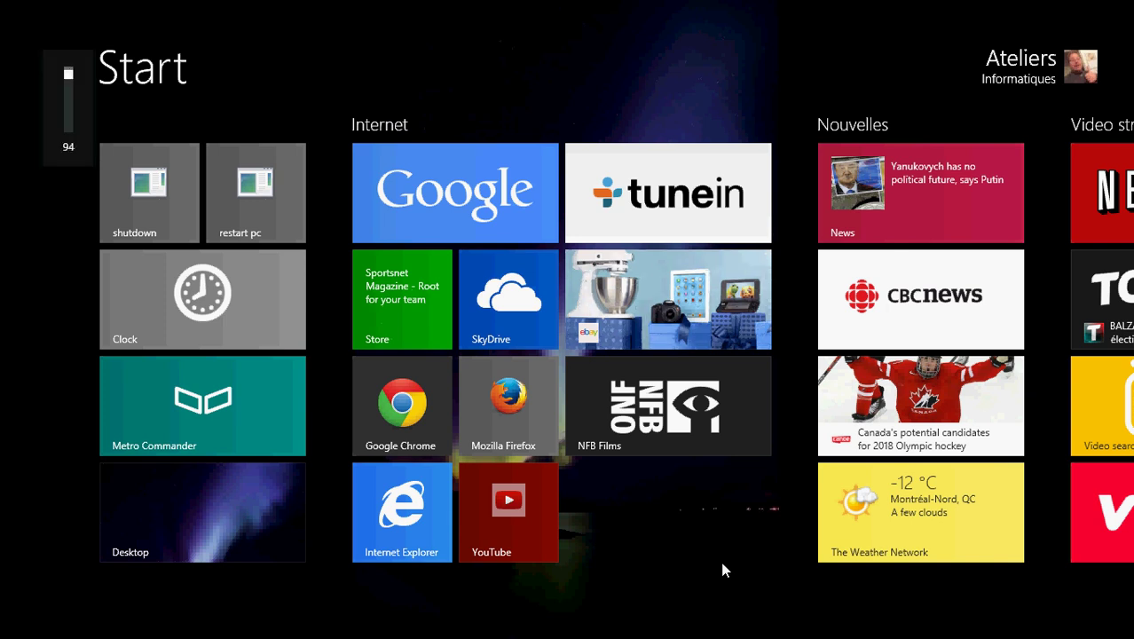
key(XF86AudioRaiseVolume)
key(XF86AudioRaiseVolume)
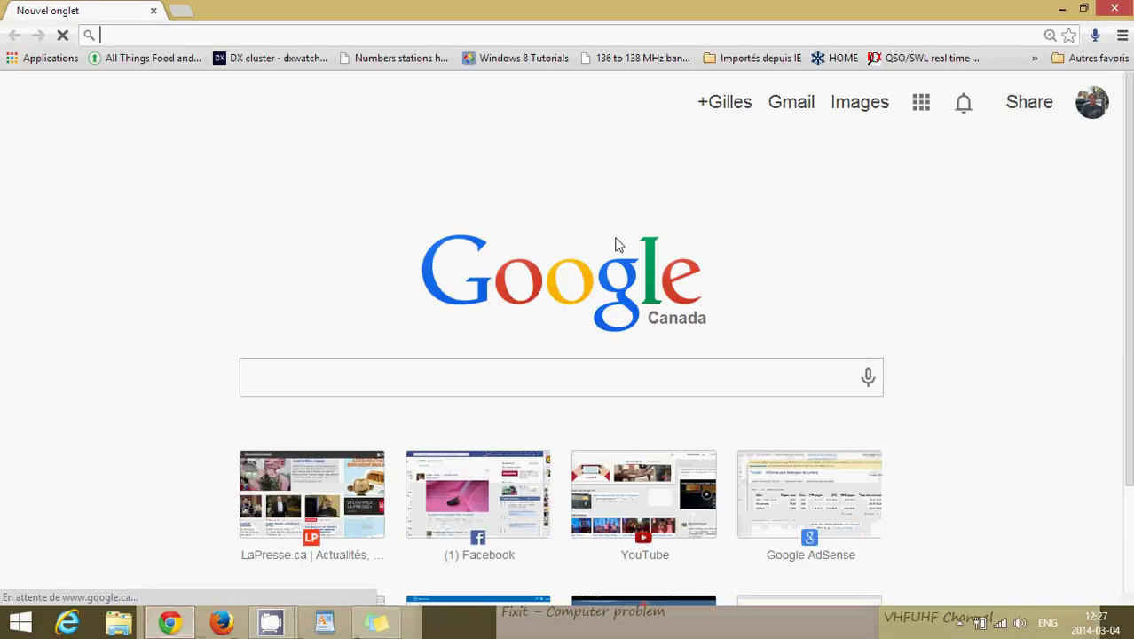
Step: Play the Rob Ford Jimmy Kimmel video on youtube.com, adjust its player volume, then close Chrome
text(youtube.com)
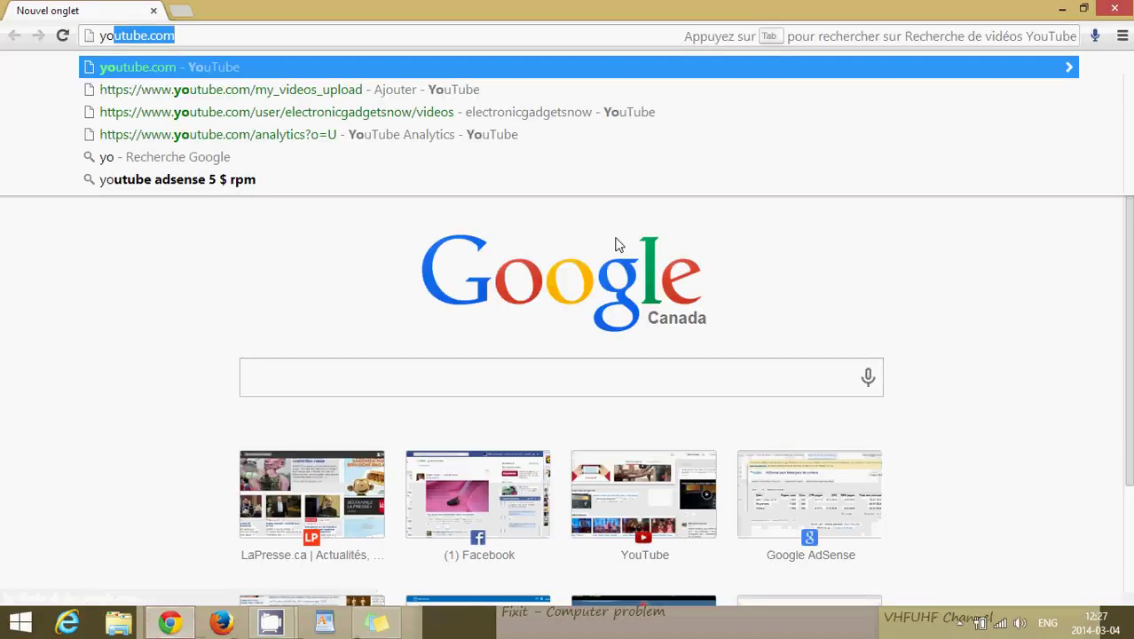
key(Return)
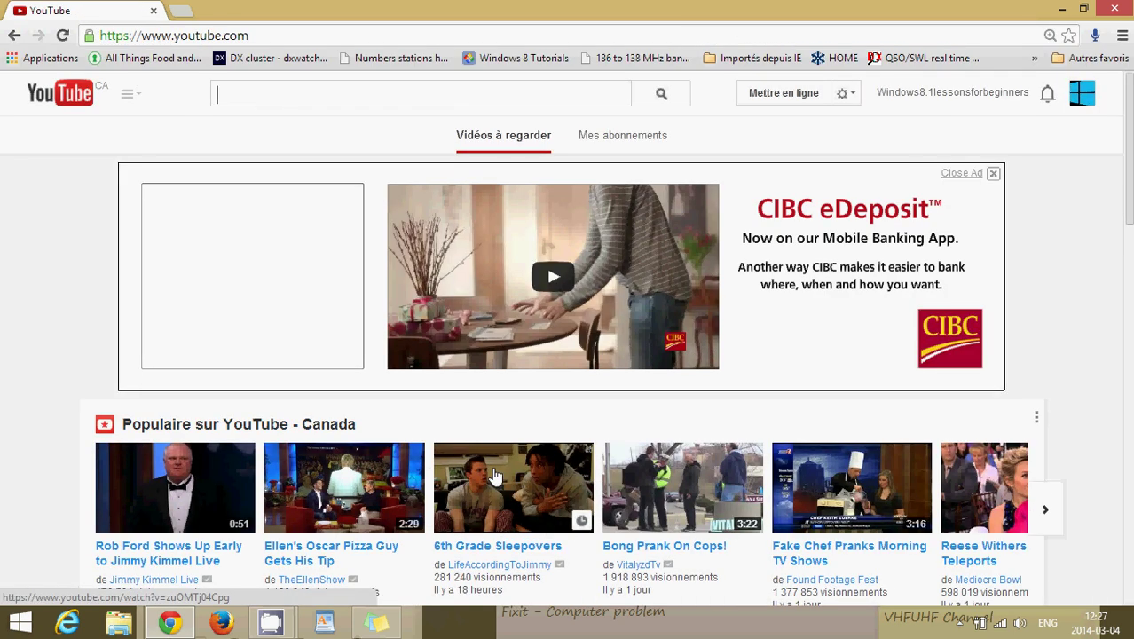
click(189, 503)
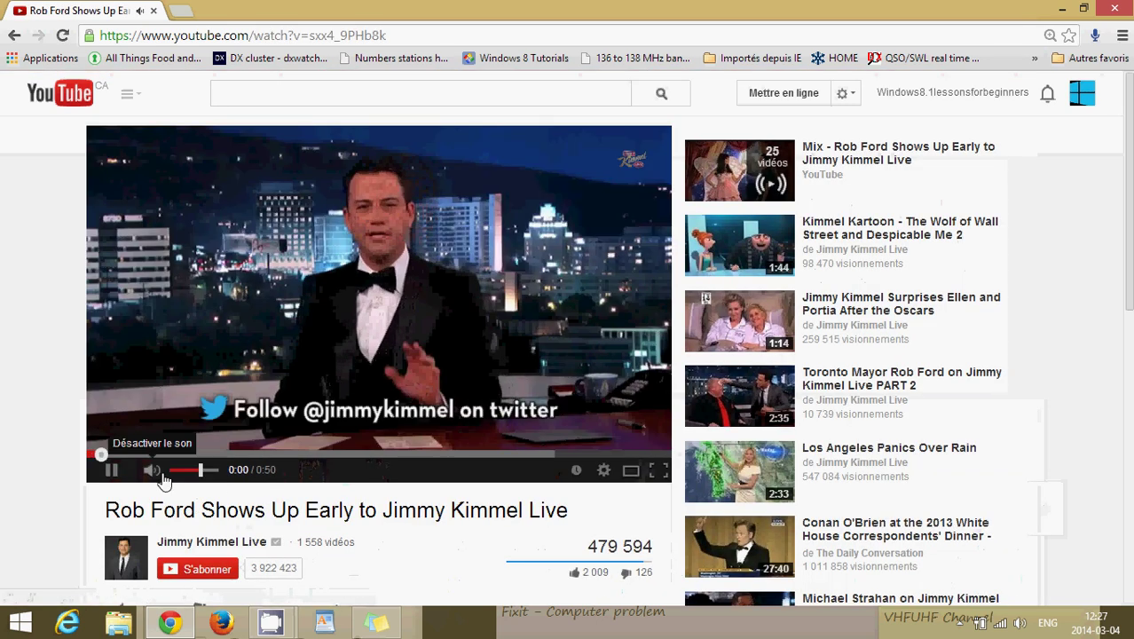
mouse_move(213, 471)
mouse_down()
mouse_move(180, 475)
mouse_move(226, 477)
mouse_move(177, 469)
mouse_move(230, 470)
mouse_up()
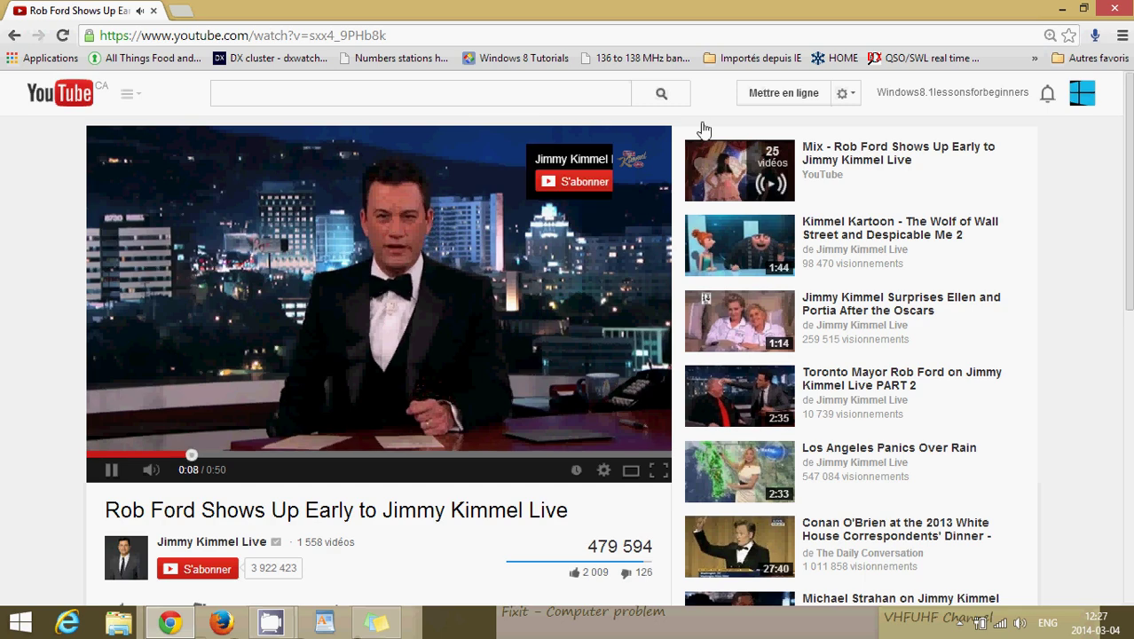
click(1116, 8)
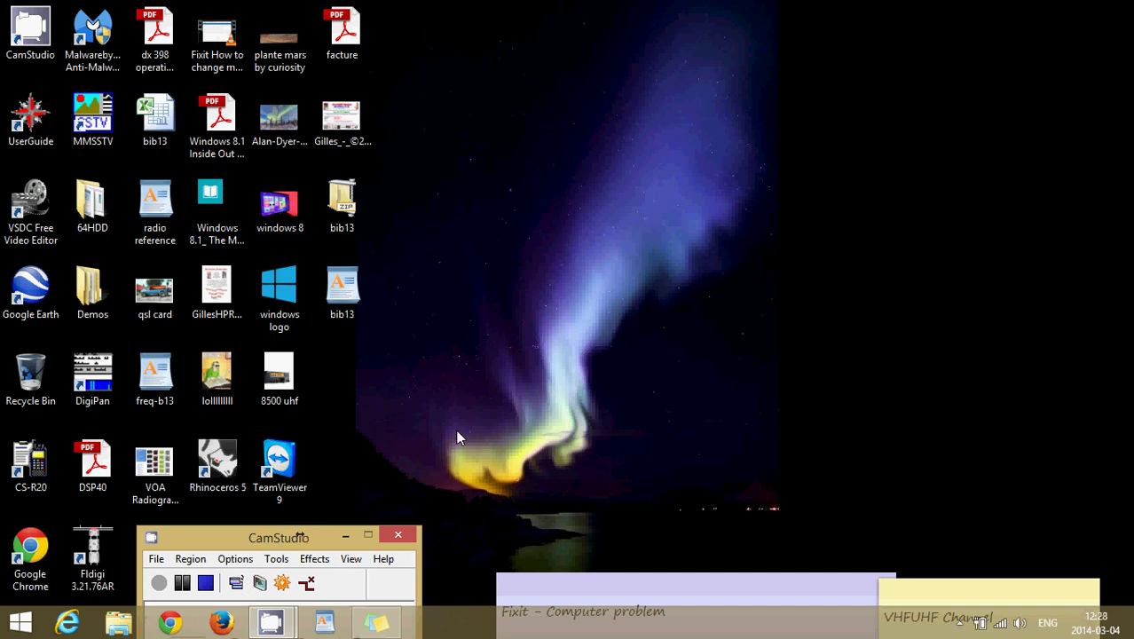
Step: Launch Windows Media Player by searching 'media', set its volume near maximum, then close it
mouse_move(1133, 0)
click(1100, 160)
text(media player)
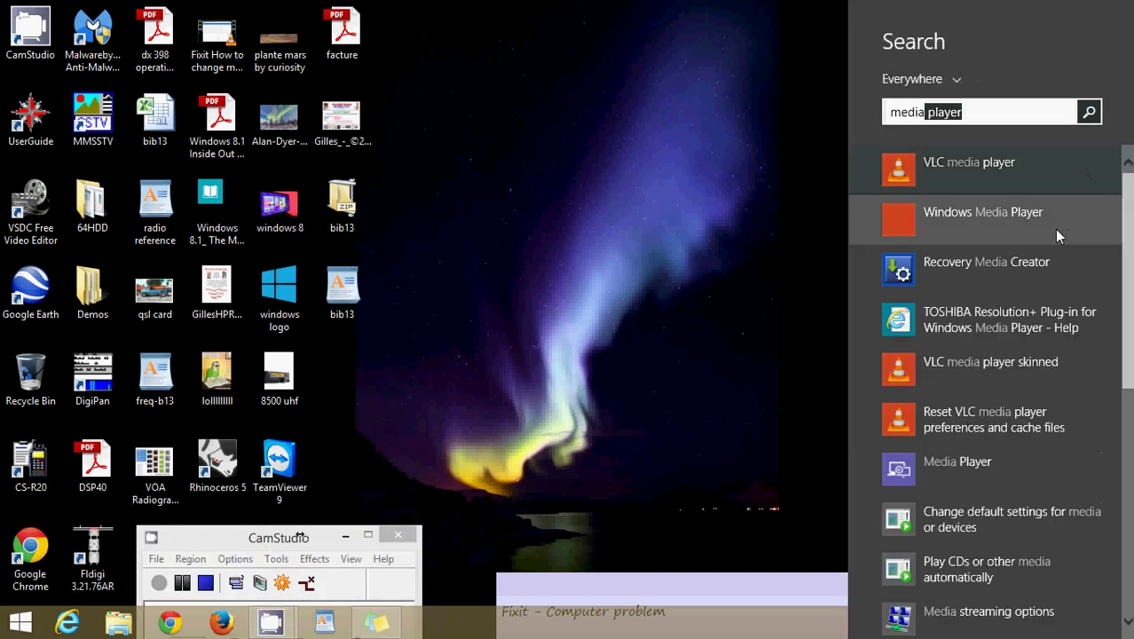
click(1056, 232)
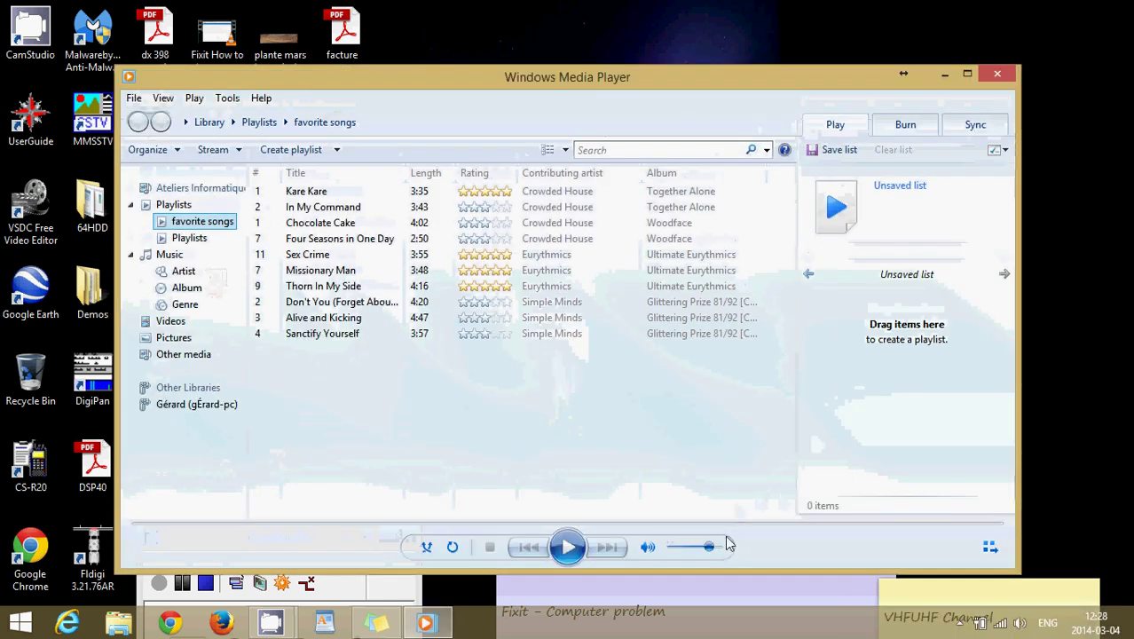
drag(710, 550, 733, 554)
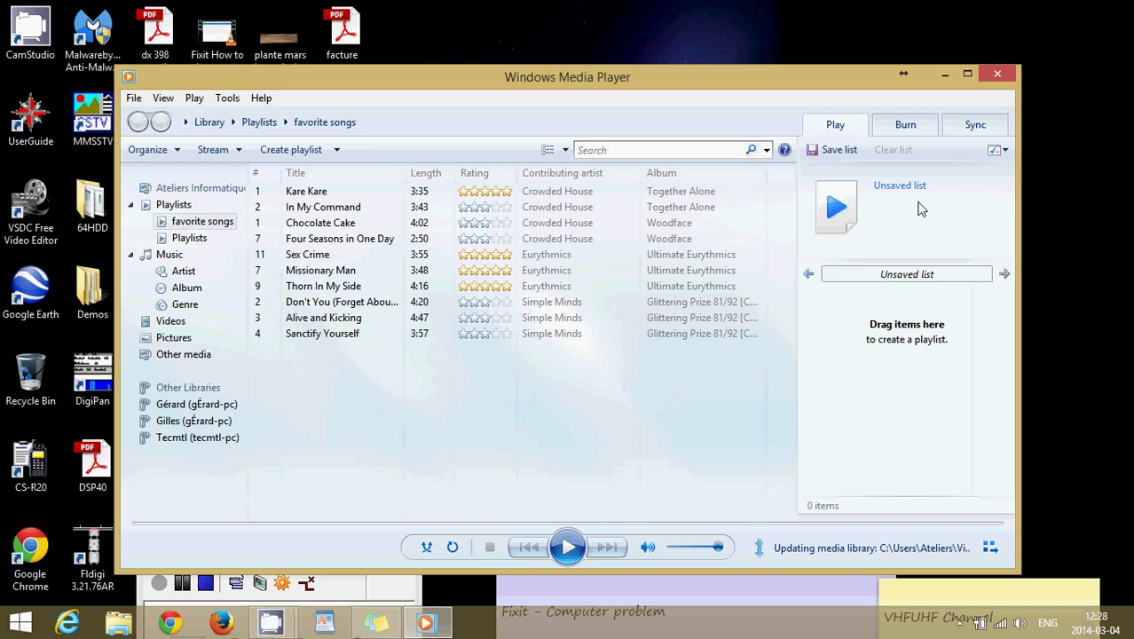
click(995, 76)
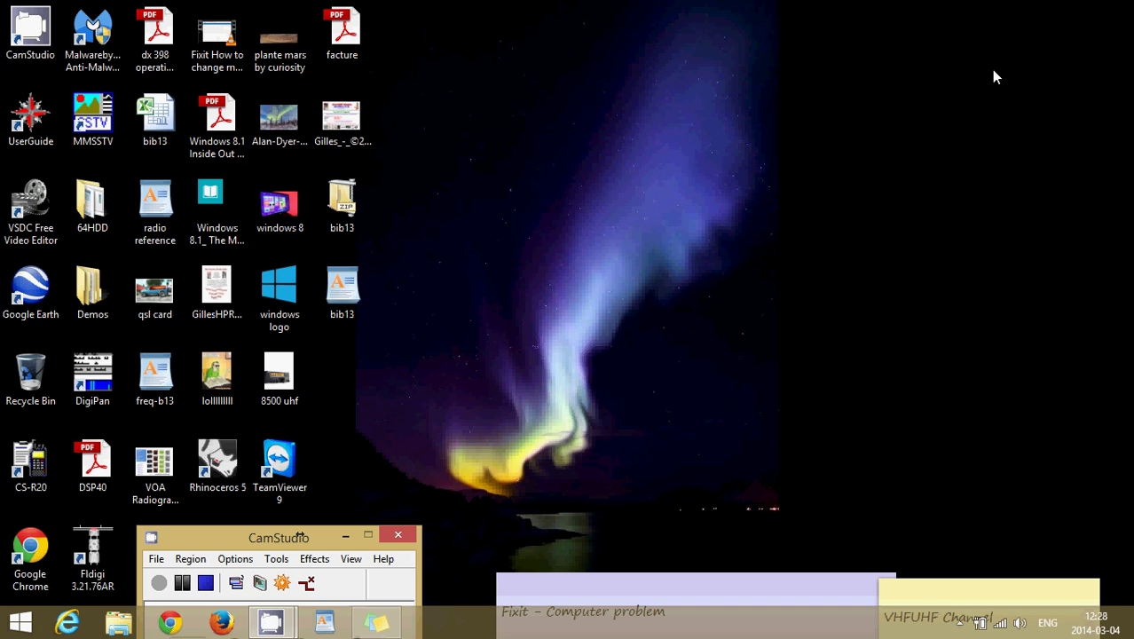
Step: Search 'sound' from the Search charm and launch SRS Premium Sound HD
mouse_move(1128, 232)
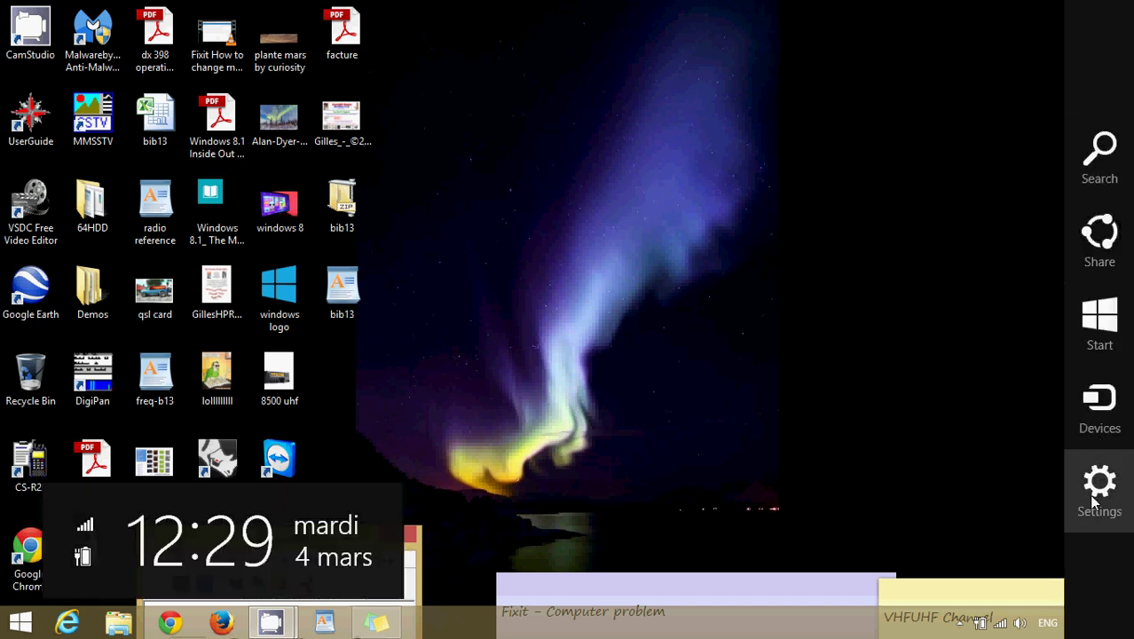
click(1100, 155)
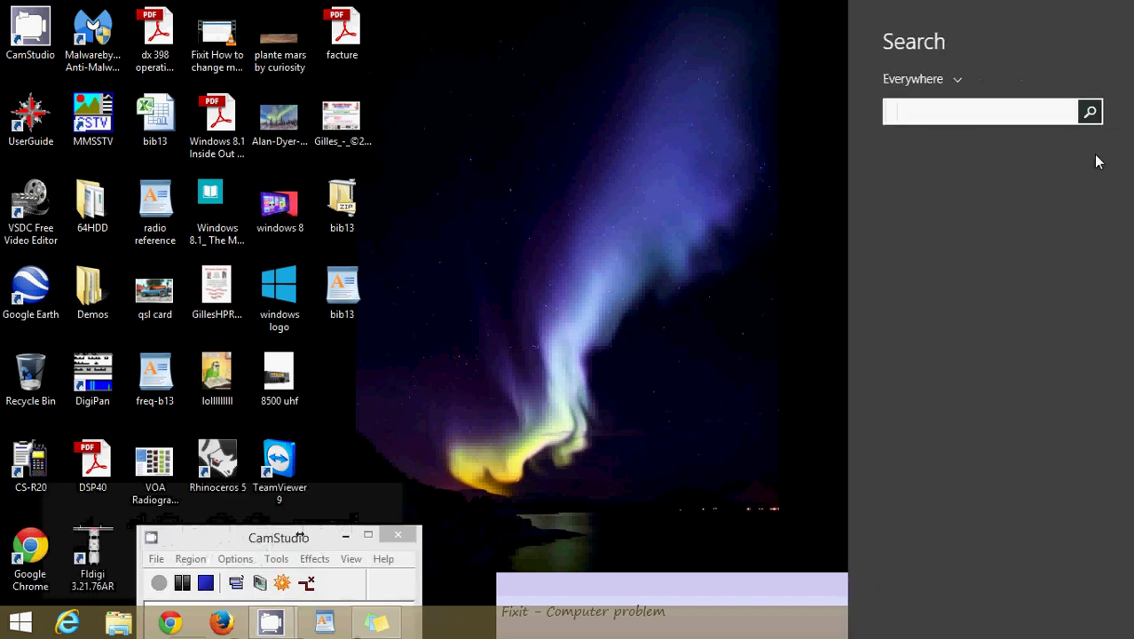
text(sound HD)
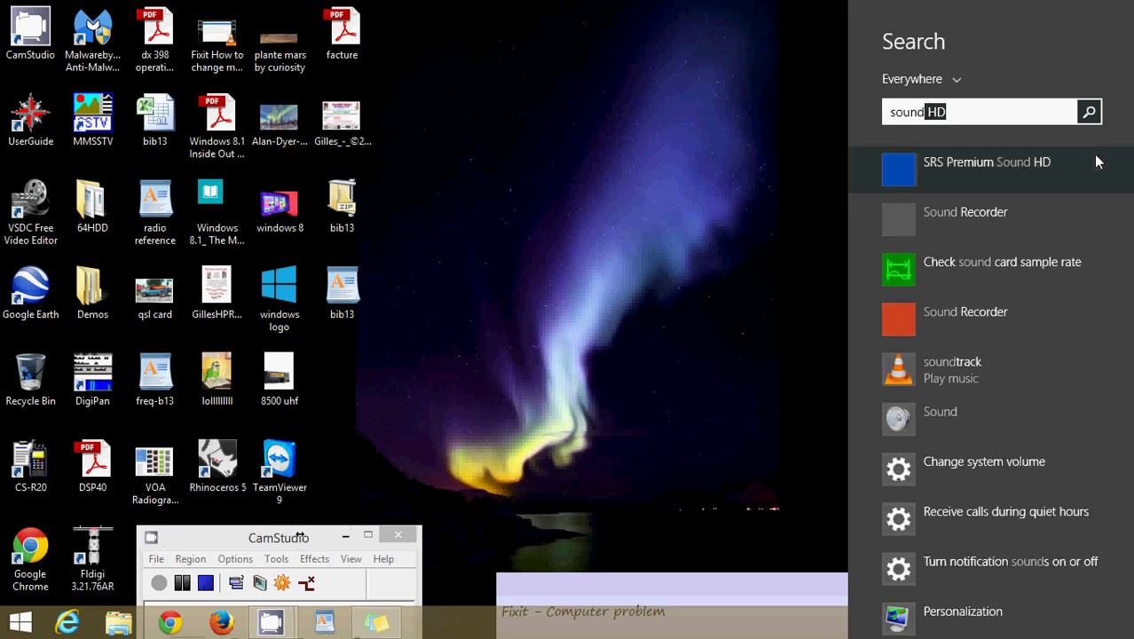
click(981, 167)
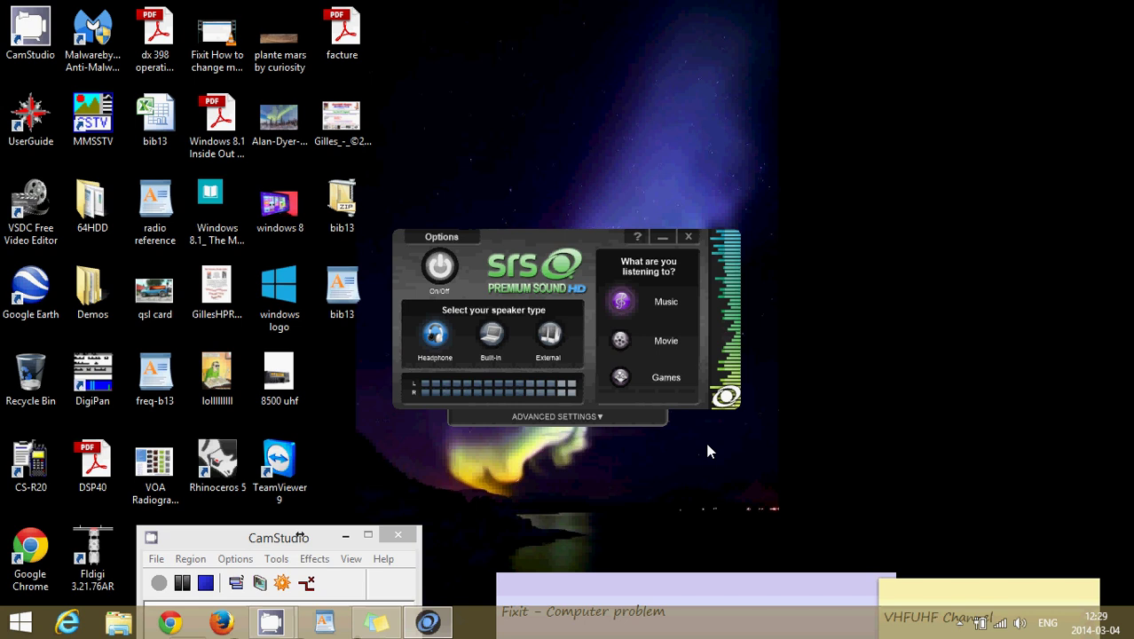
Step: Choose Built-in as the speaker type and toggle SRS enhancement on, then back off
click(441, 270)
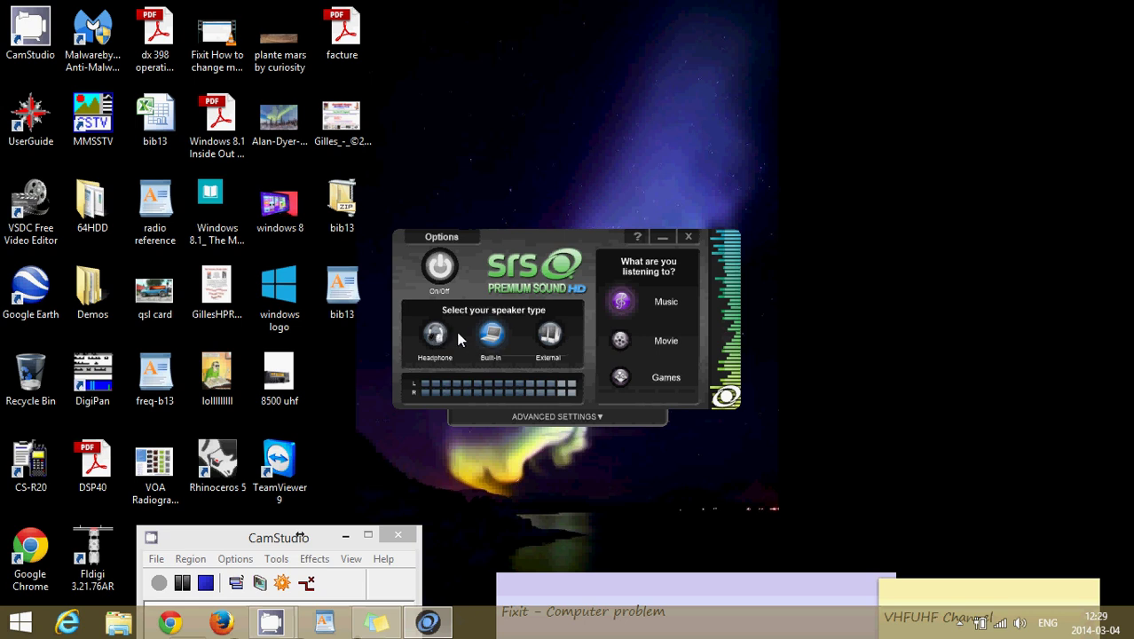
click(439, 277)
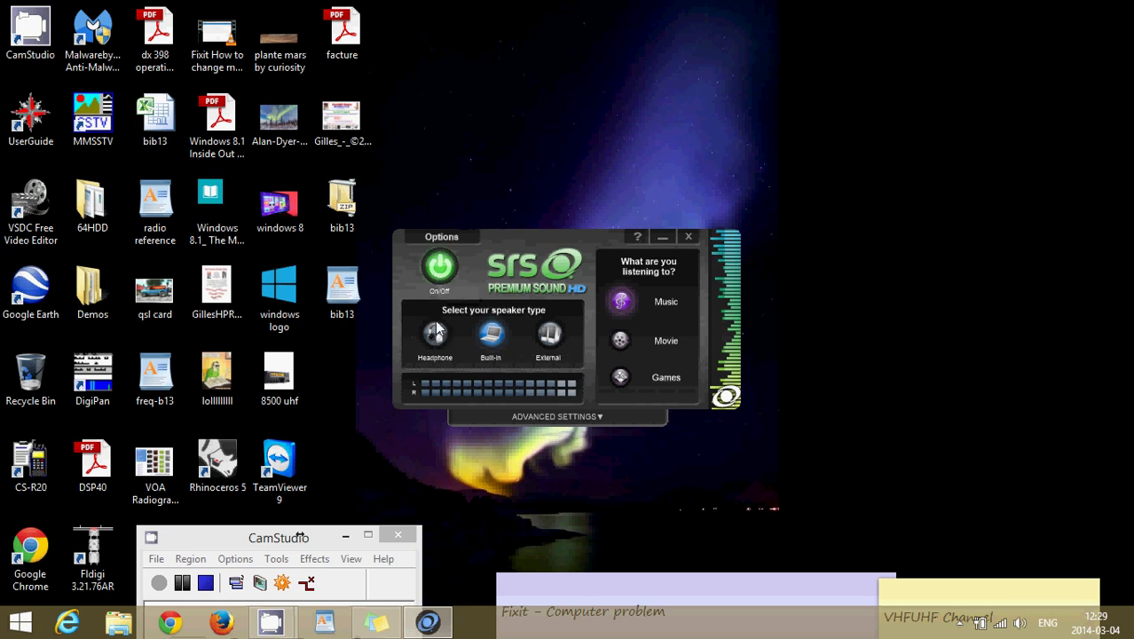
click(451, 273)
Step: Open Control Panel via a 'control' search and scroll to the Realtek HD Audio Manager icon
mouse_move(1132, 2)
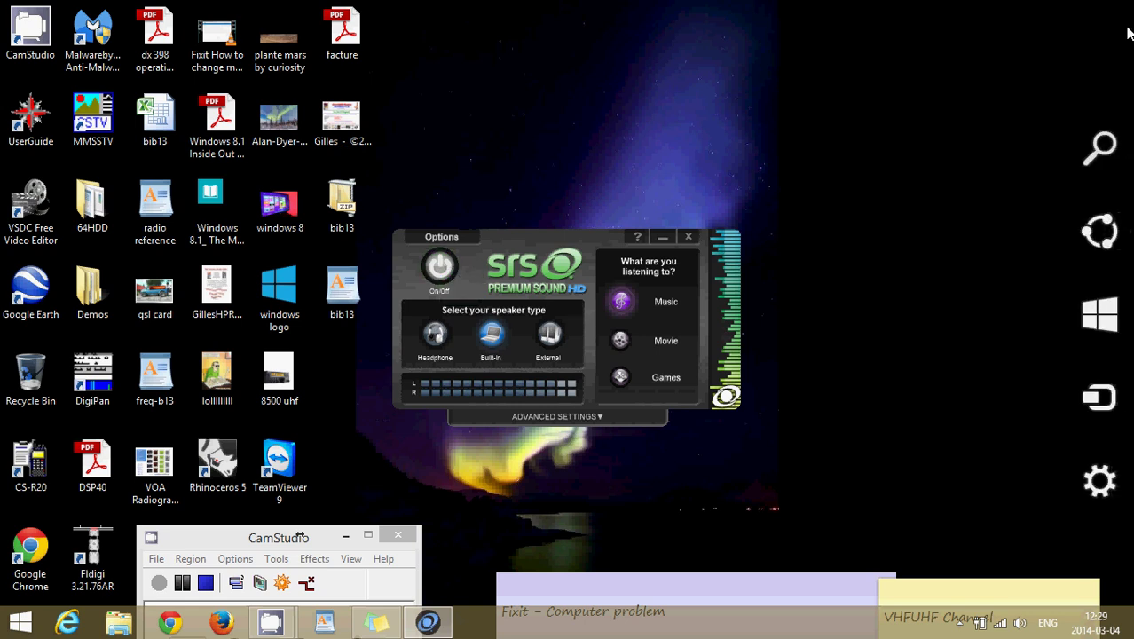
mouse_move(1118, 125)
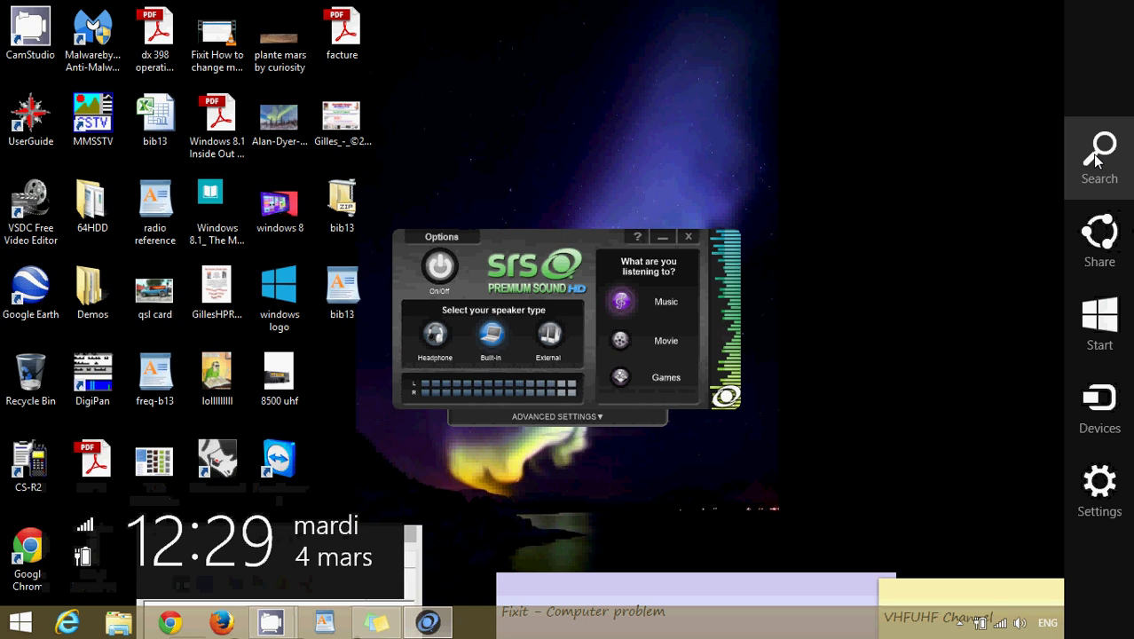
click(1097, 158)
text(contro)
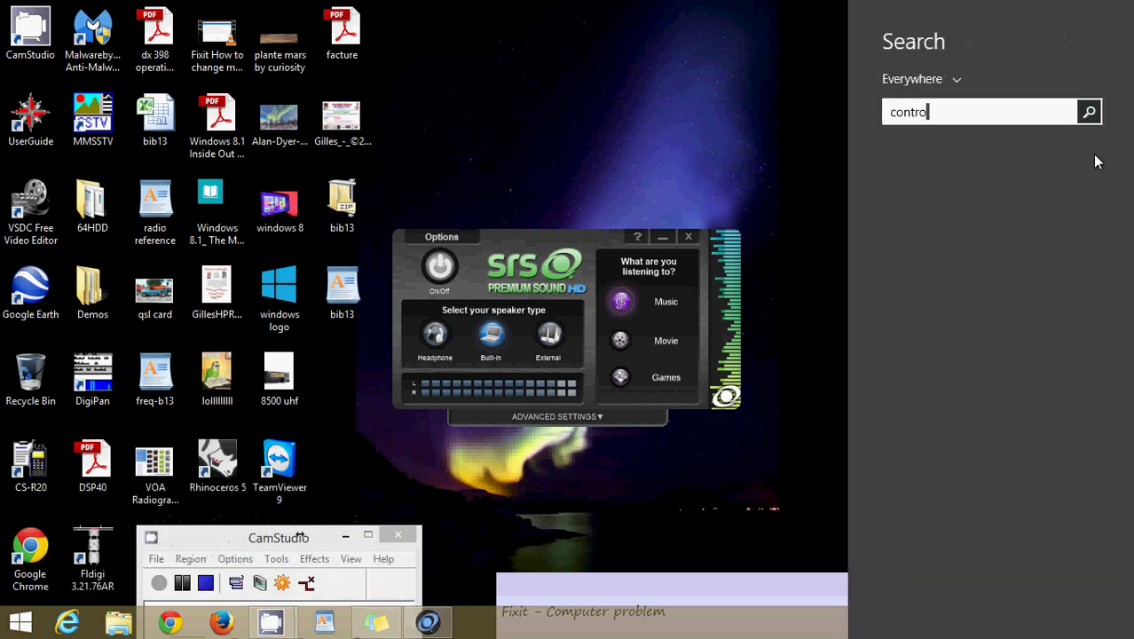
text(l)
click(1069, 219)
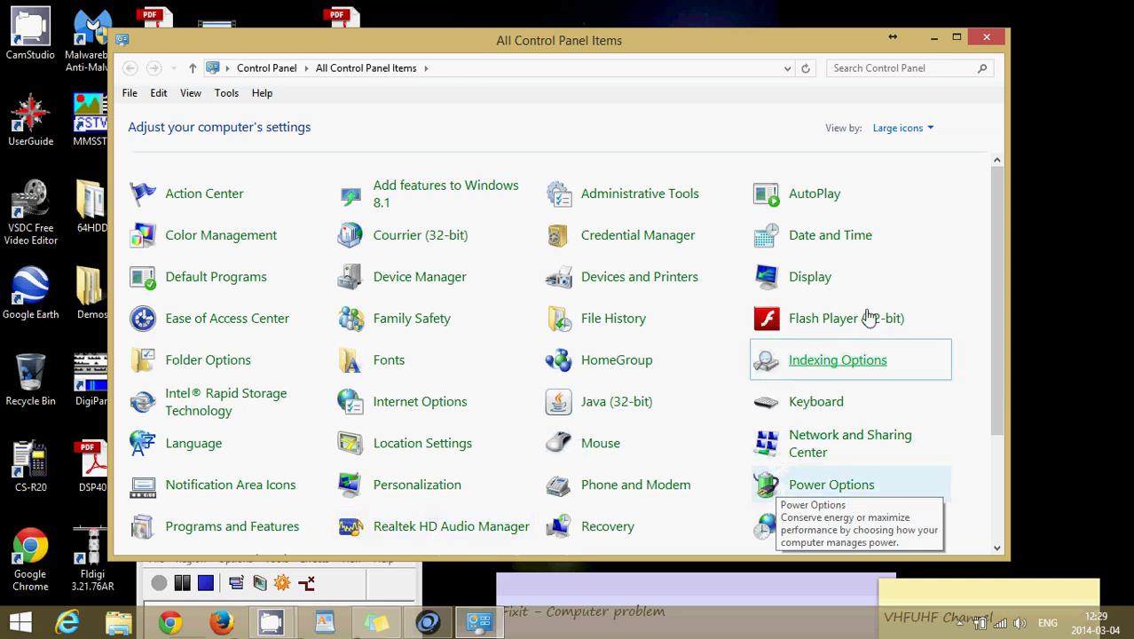
drag(992, 301, 994, 373)
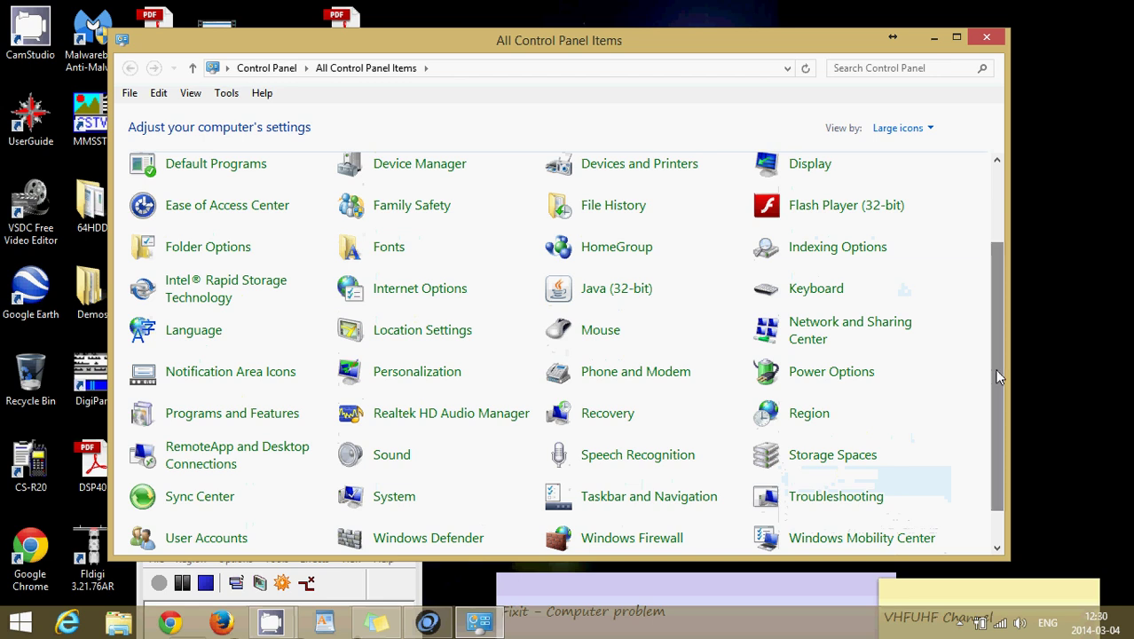
Step: Open Realtek HD Audio Manager and enable SRS Sound Enhancements on the SRS Premium Sound tab
click(437, 415)
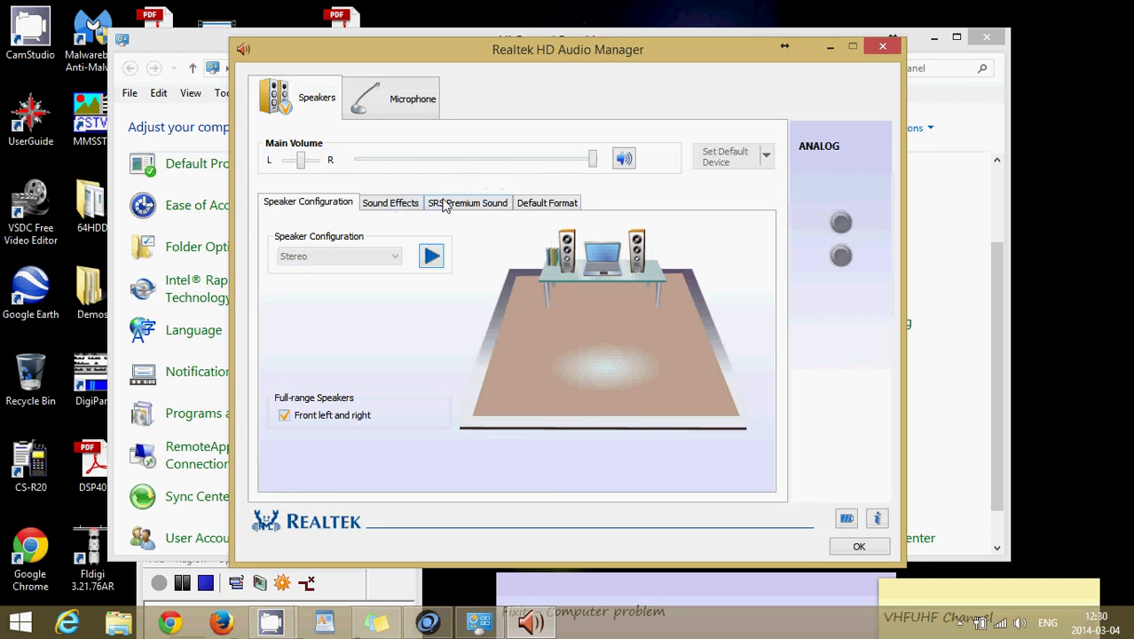
click(446, 205)
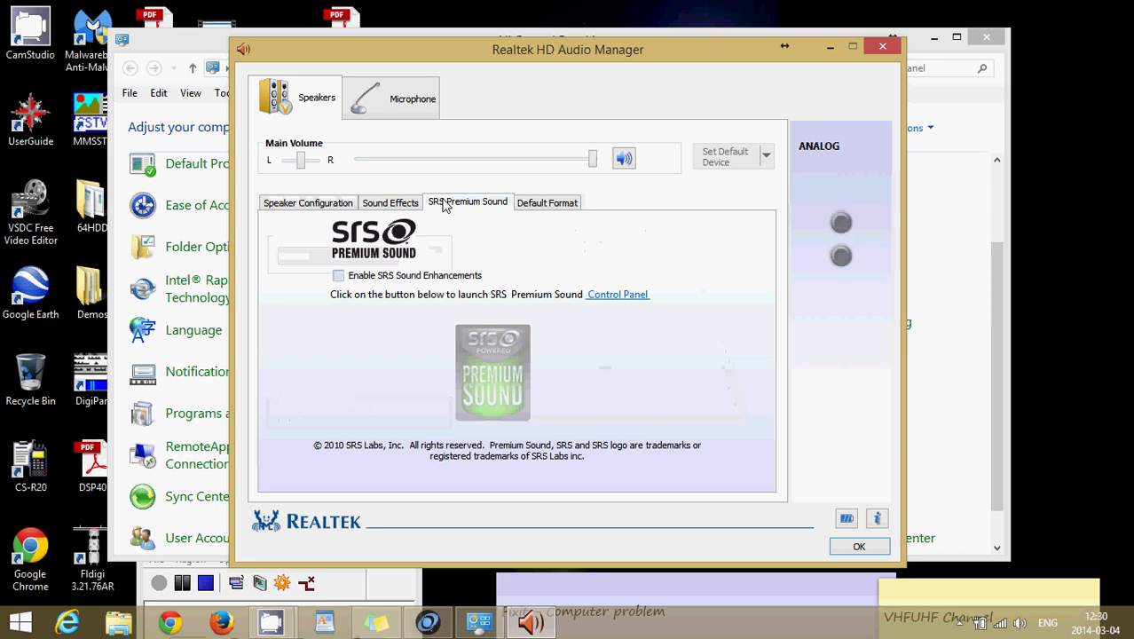
click(337, 278)
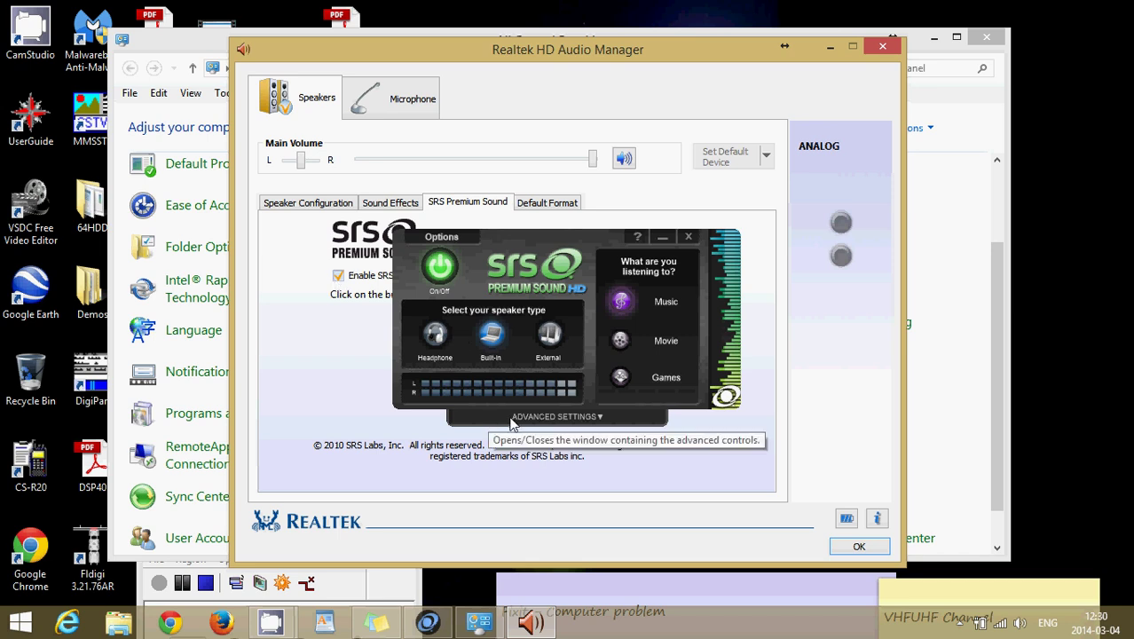
Step: In Advanced Settings, raise the SRS 3D Center and TruBass levels
click(568, 419)
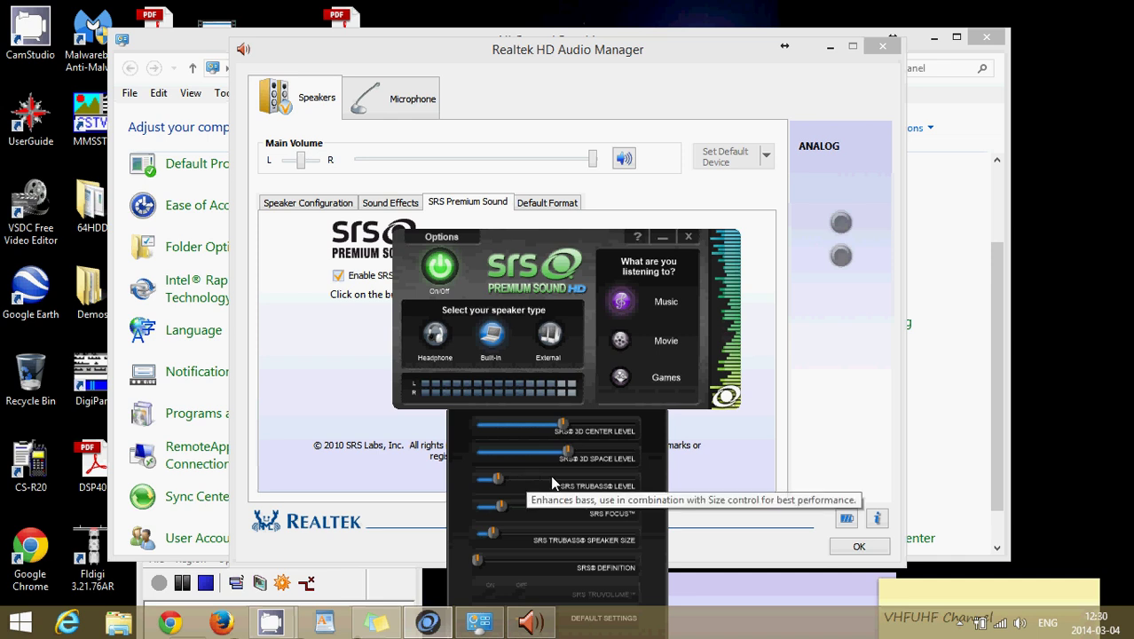
drag(562, 424, 605, 453)
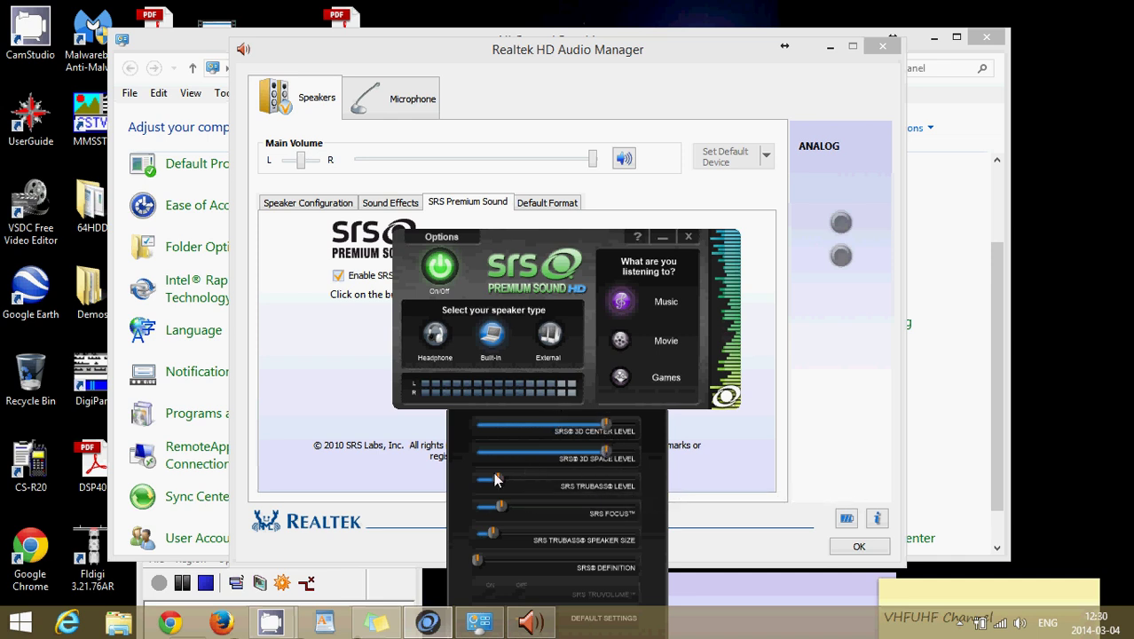
drag(498, 479, 588, 484)
Step: Search 'volume' from the Search charm and open Adjust system volume
mouse_move(1132, 2)
click(1091, 155)
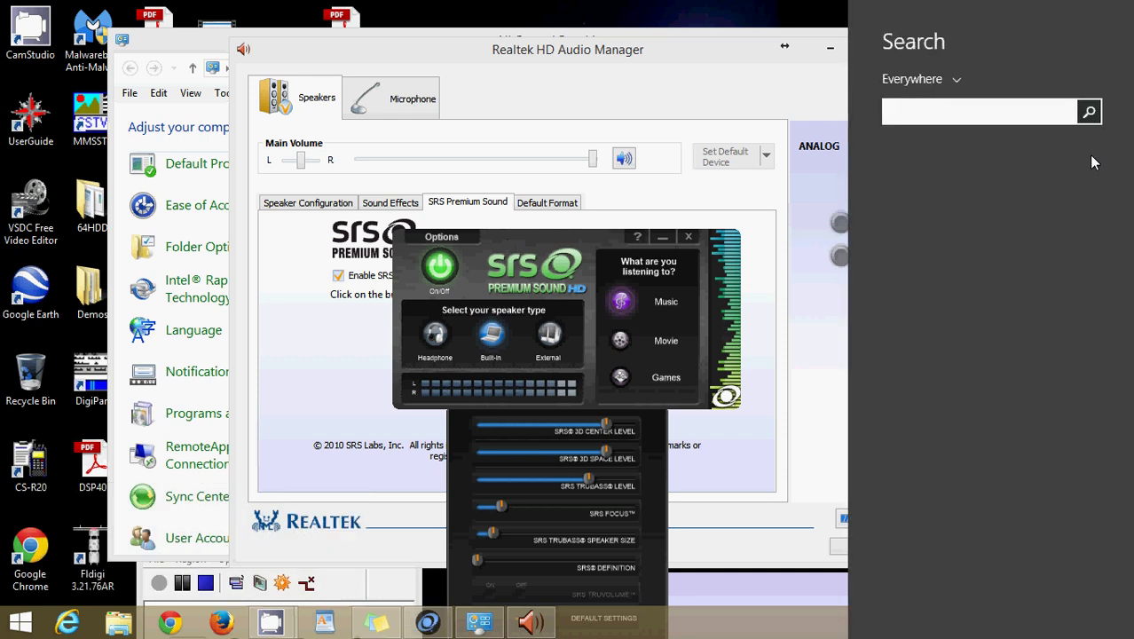
text(volume)
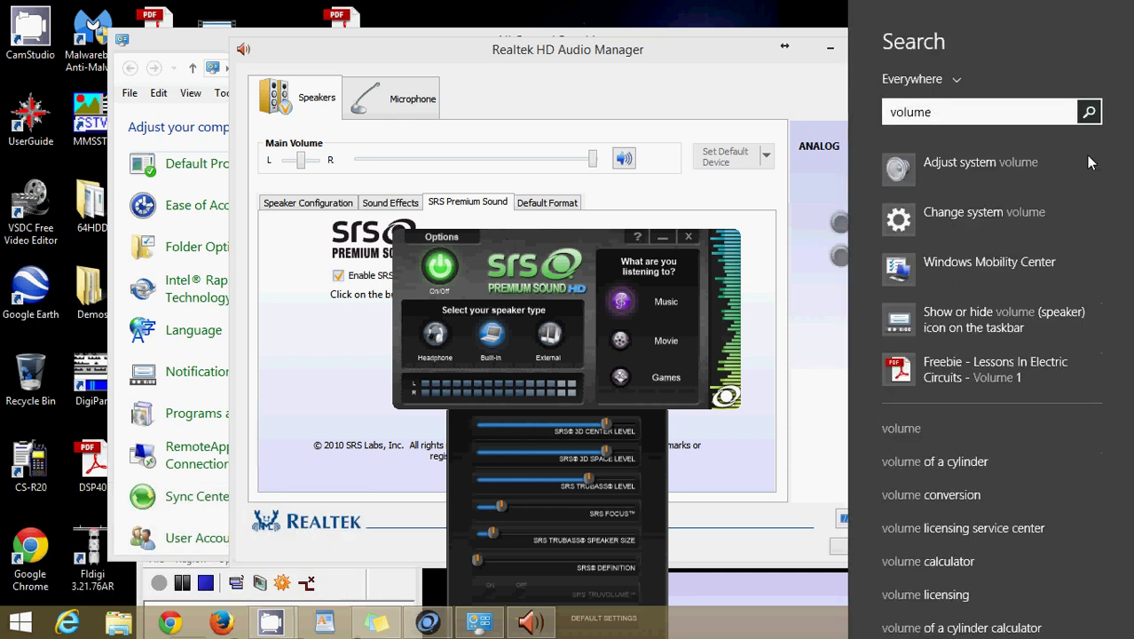
click(995, 173)
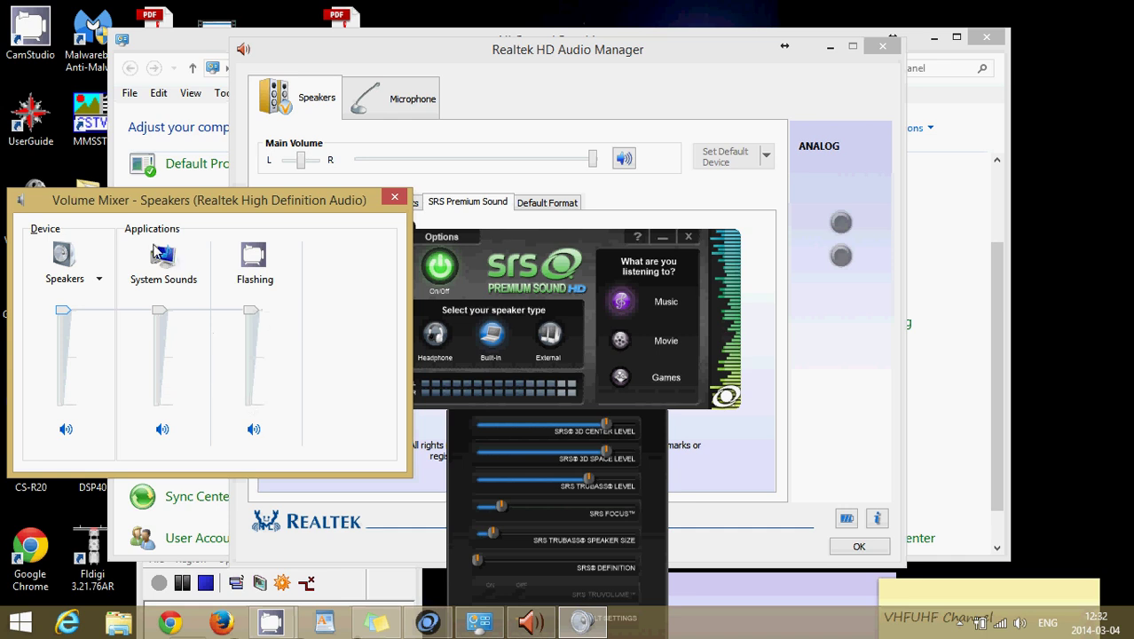
Step: Switch the mixer to Logitech H360 Headset speakers, raise their volume, and close the mixer
click(101, 282)
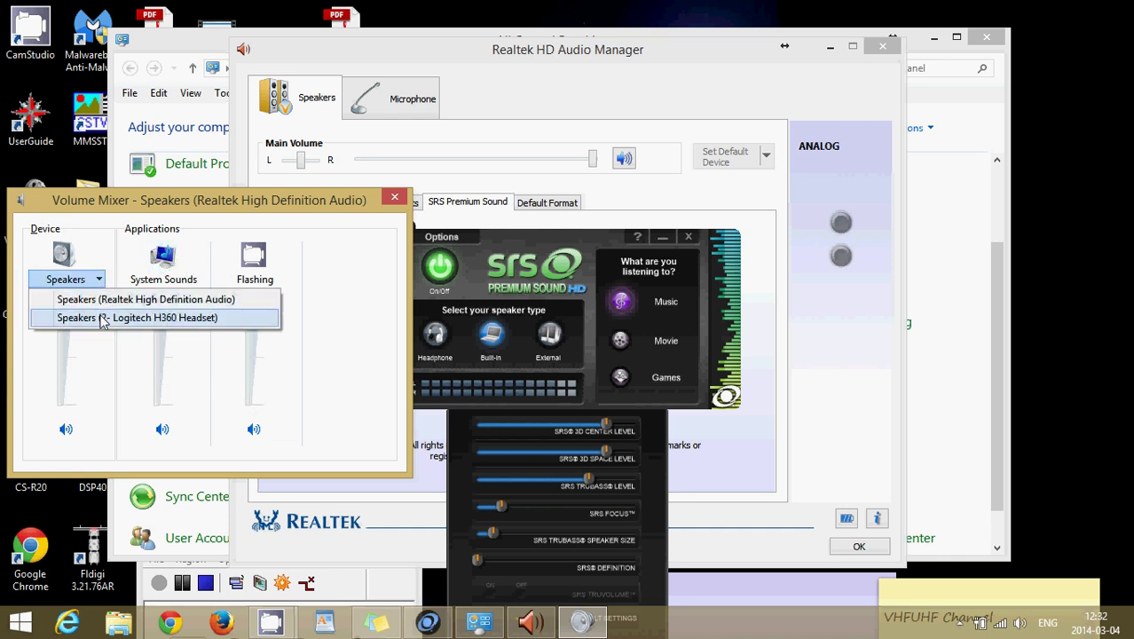
click(102, 318)
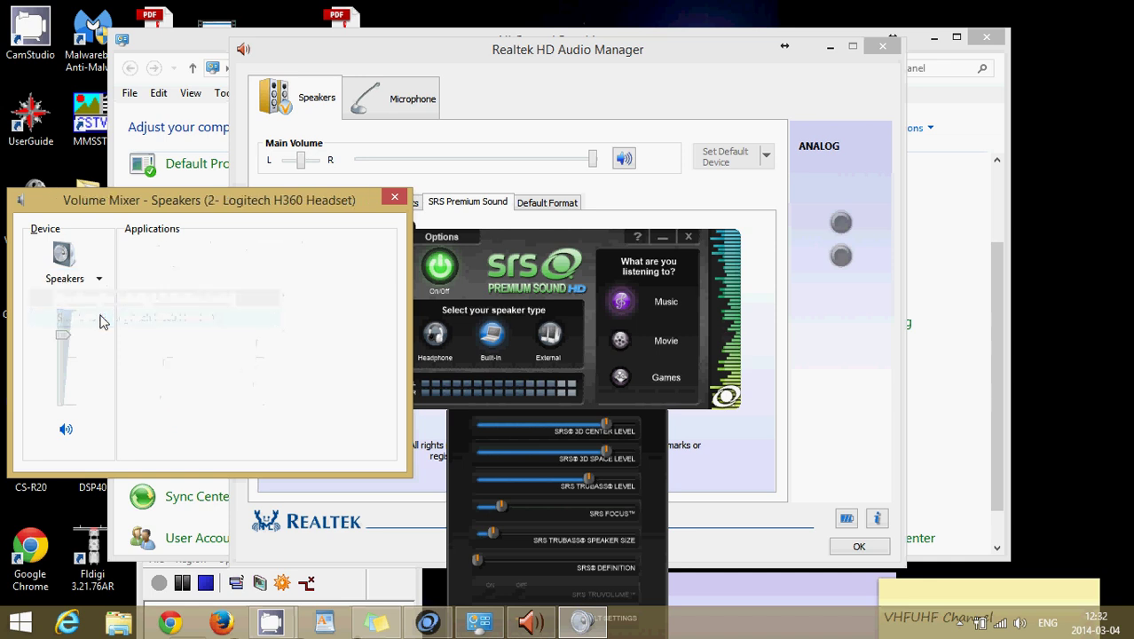
click(63, 321)
click(395, 197)
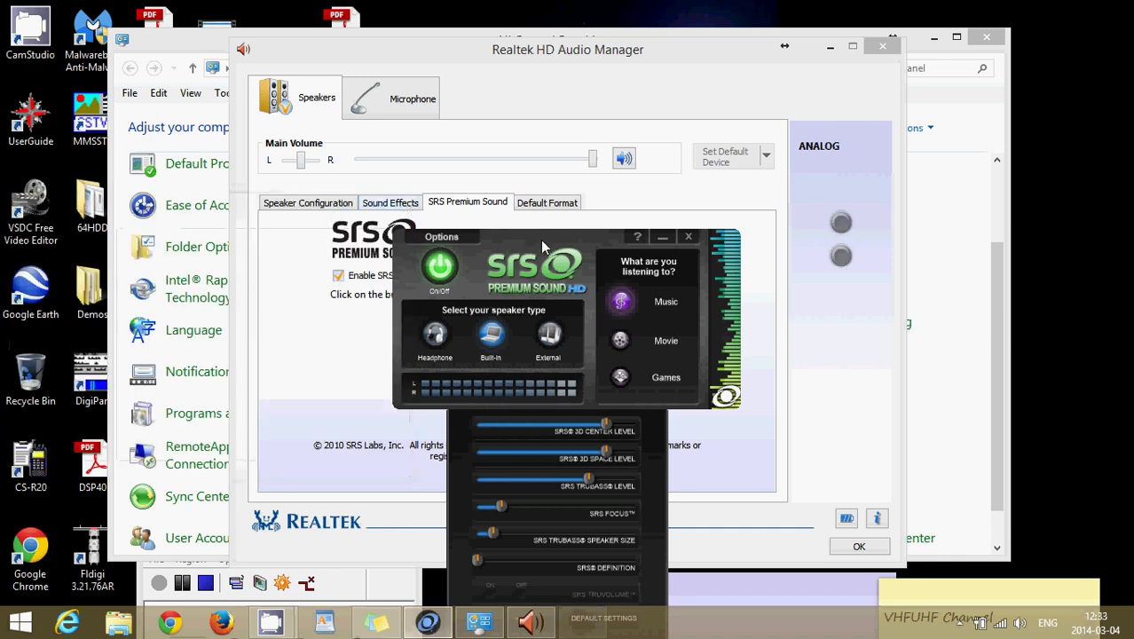